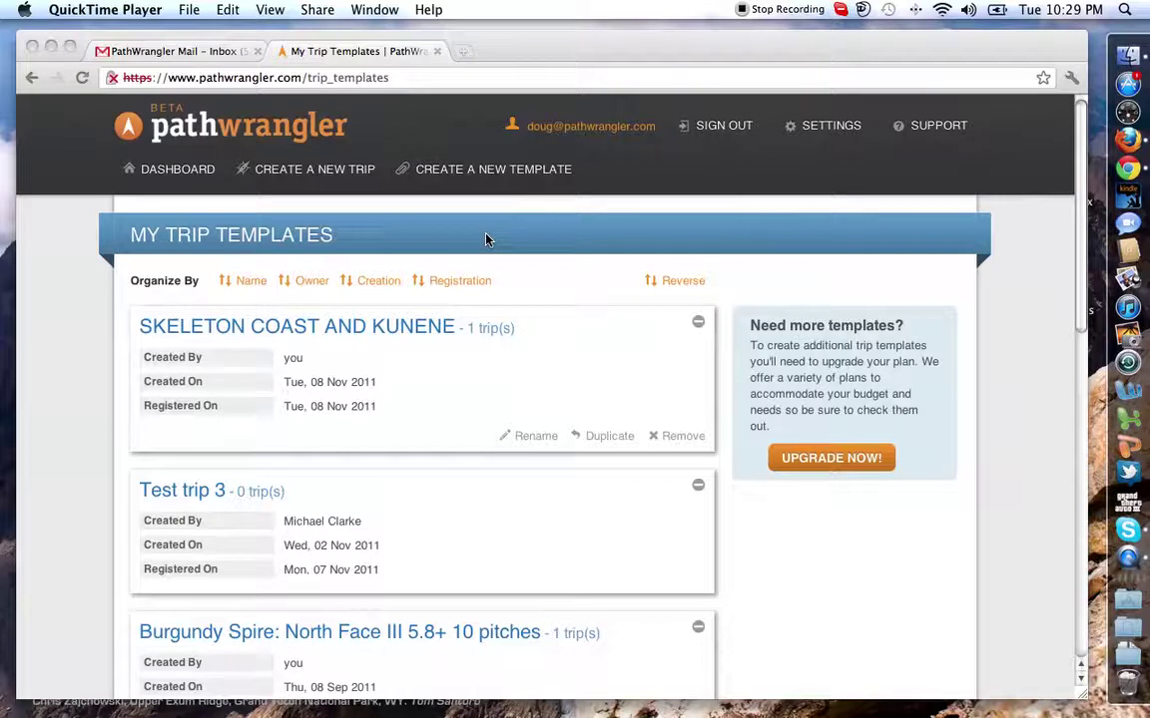
Open the SKELETON COAST AND KUNENE trip template and go to its gear list builder.
{"action": "left_click", "coordinate": [185, 170]}
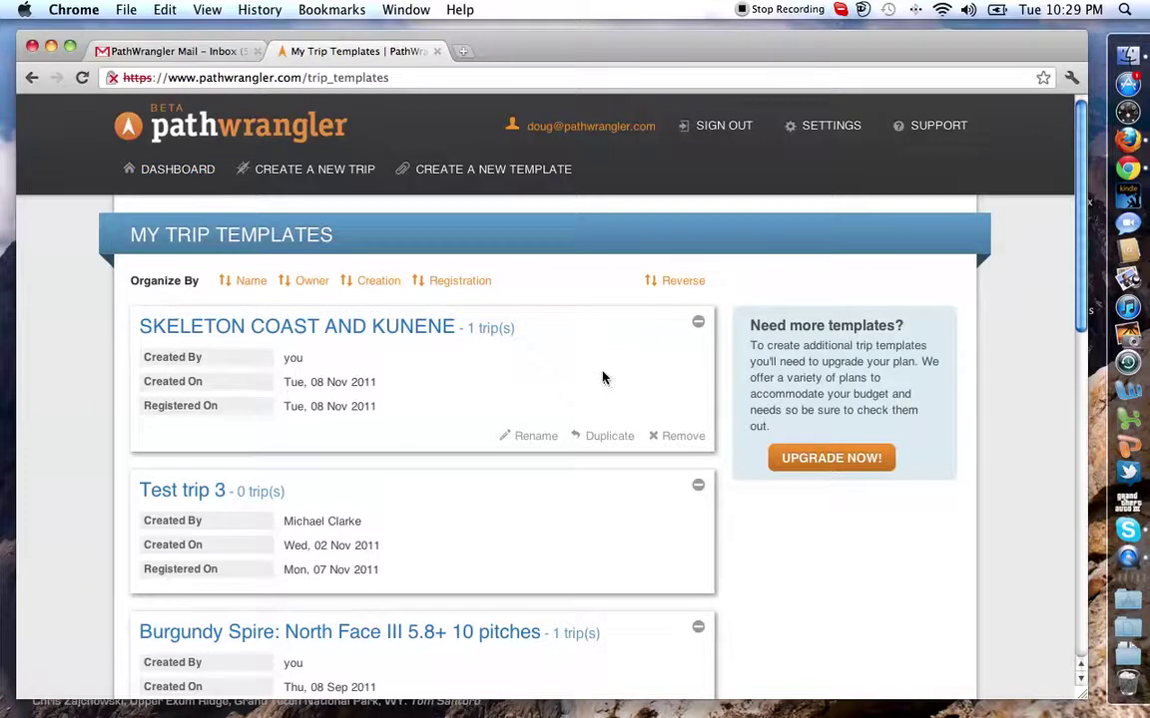
{"action": "left_click", "coordinate": [409, 330]}
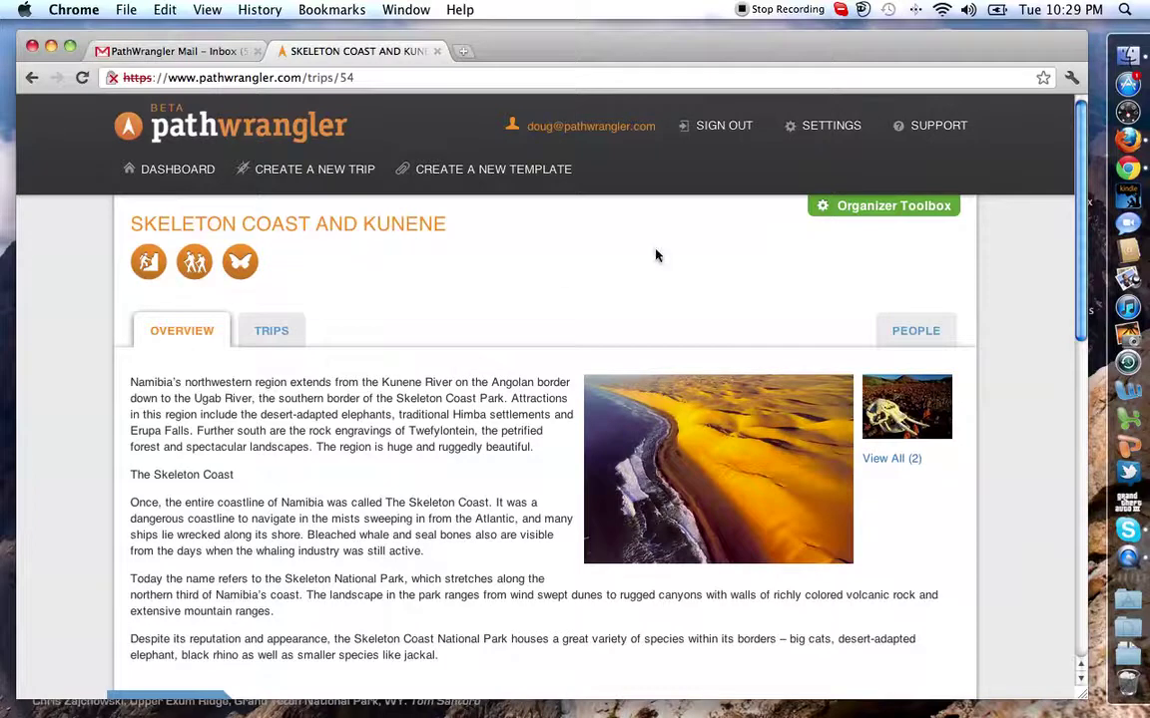
{"action": "left_click", "coordinate": [882, 211]}
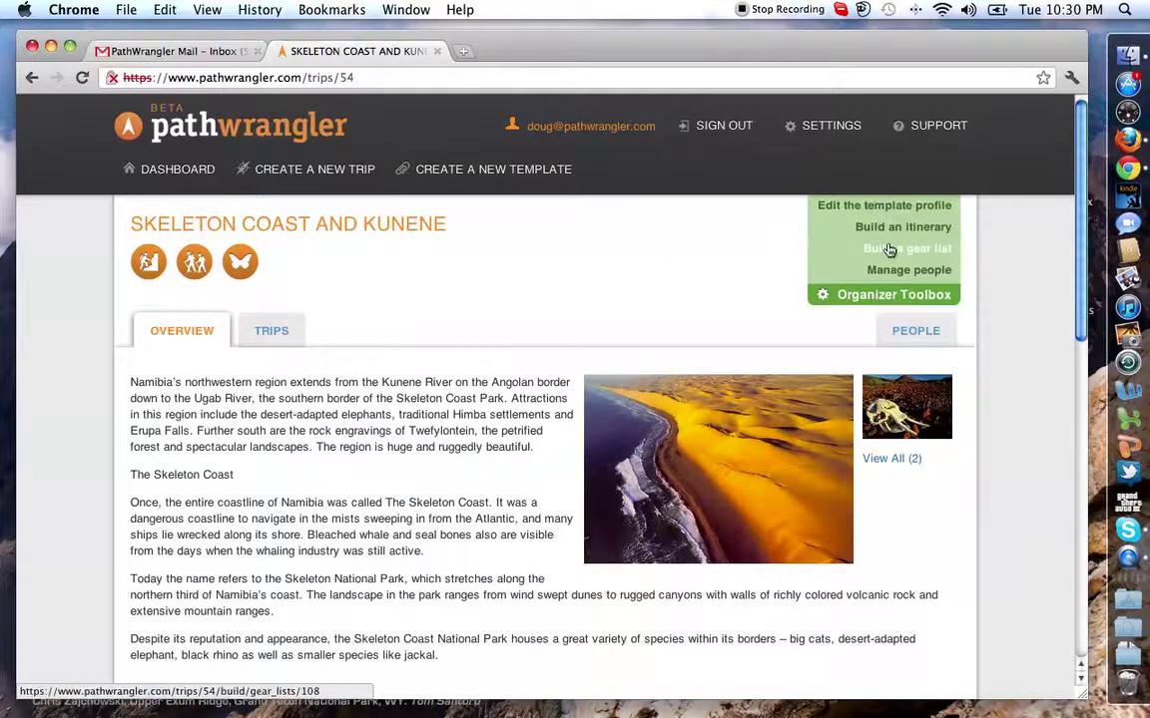
{"action": "left_click", "coordinate": [889, 251]}
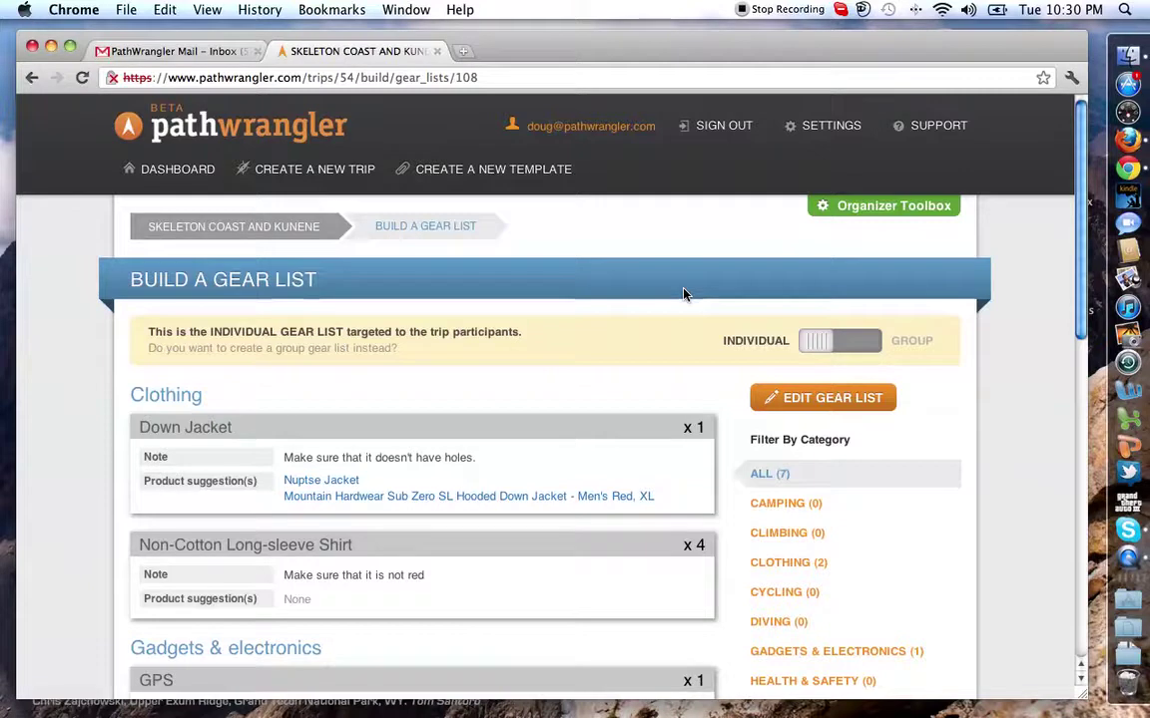
Switch from the individual to the group gear list, start creating it, and choose the Camping category.
{"action": "left_click", "coordinate": [819, 342]}
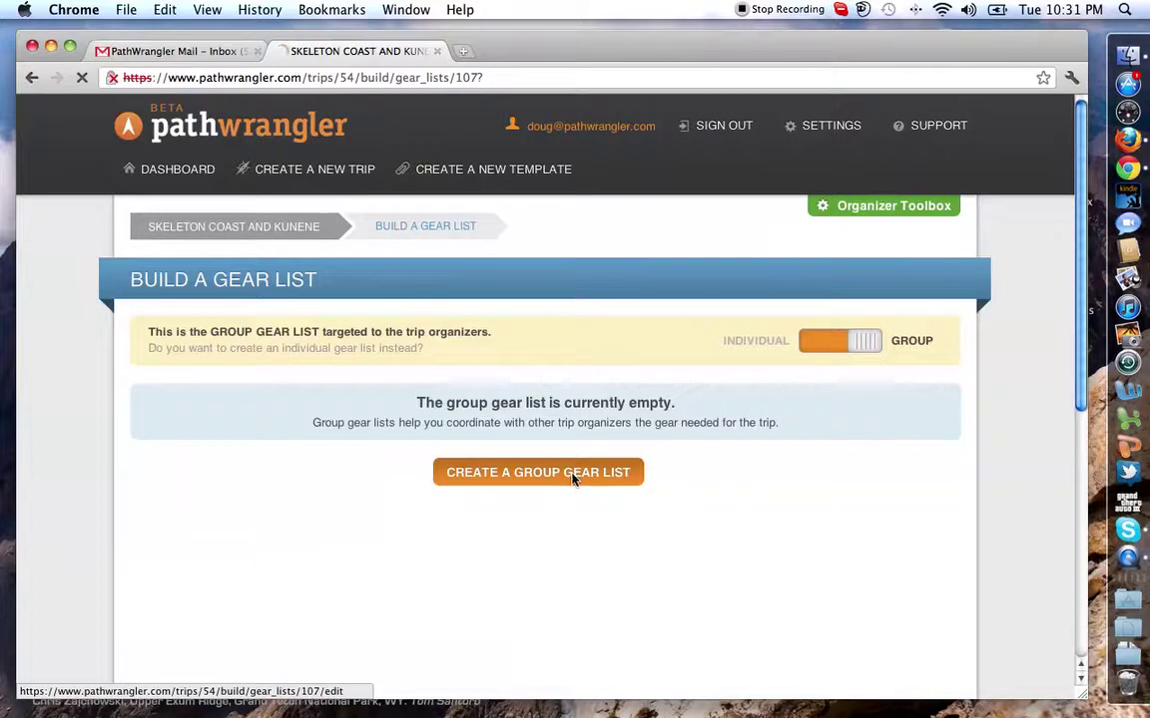
{"action": "left_click", "coordinate": [573, 477]}
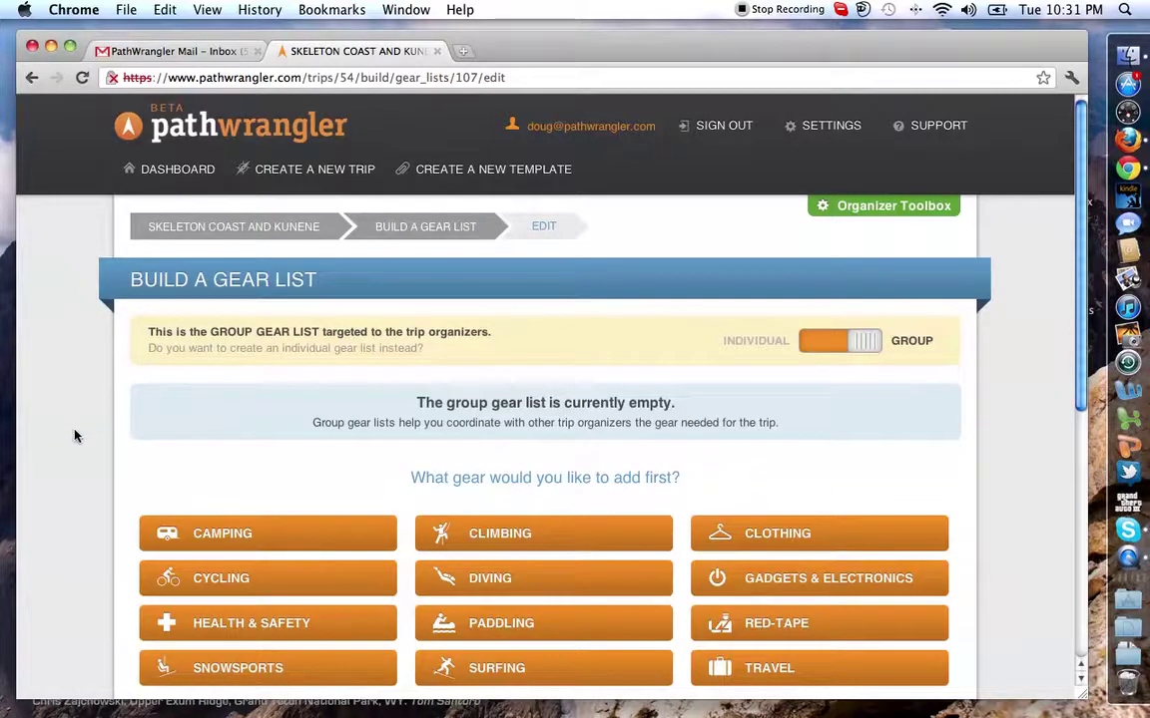
{"action": "scroll", "coordinate": [57, 436], "scroll_direction": "down", "scroll_amount": 3}
{"action": "left_click", "coordinate": [228, 444]}
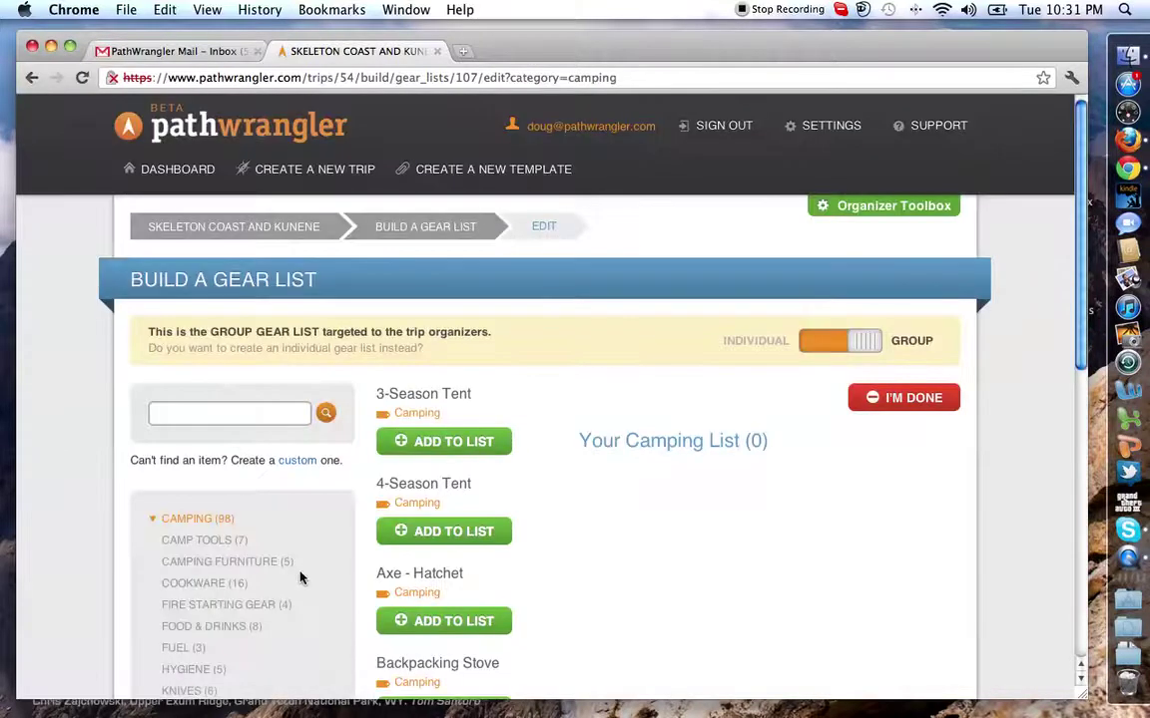
Add the 3-Season Tent to the camping list and set its quantity to 4.
{"action": "scroll", "coordinate": [308, 570], "scroll_direction": "down", "scroll_amount": 3}
{"action": "scroll", "coordinate": [473, 410], "scroll_direction": "up", "scroll_amount": 2}
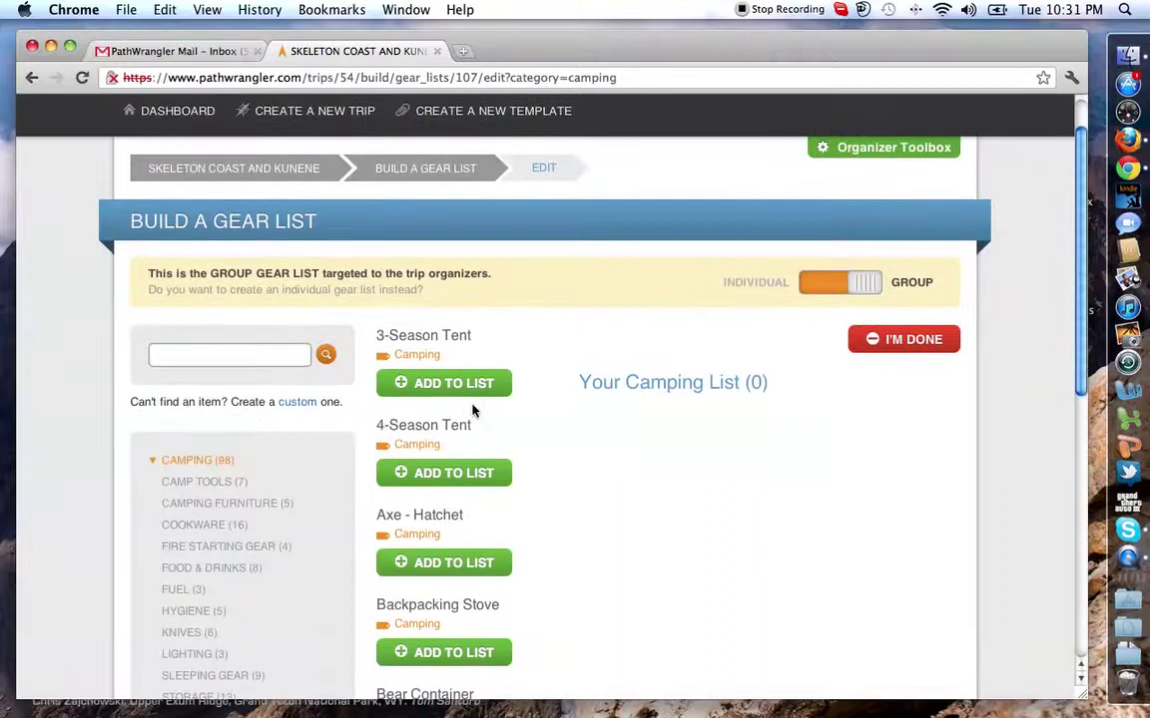
{"action": "left_click", "coordinate": [402, 386]}
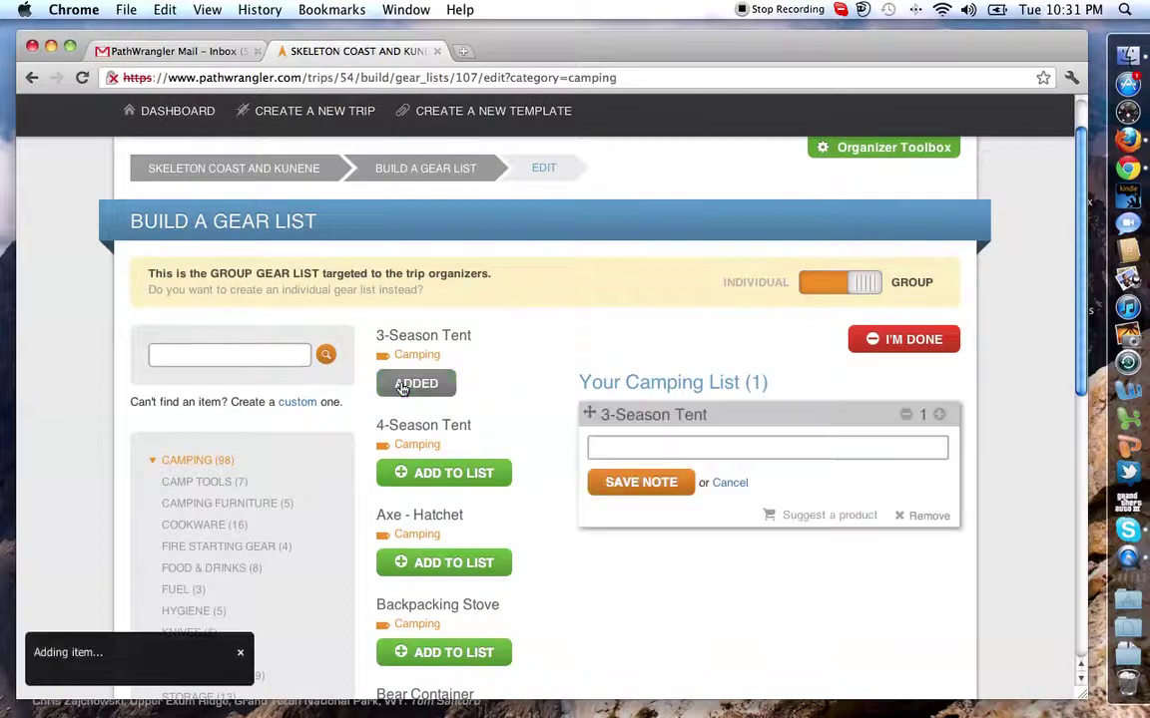
{"action": "left_click", "coordinate": [940, 417]}
{"action": "left_click", "coordinate": [940, 417]}
{"action": "left_click", "coordinate": [940, 417]}
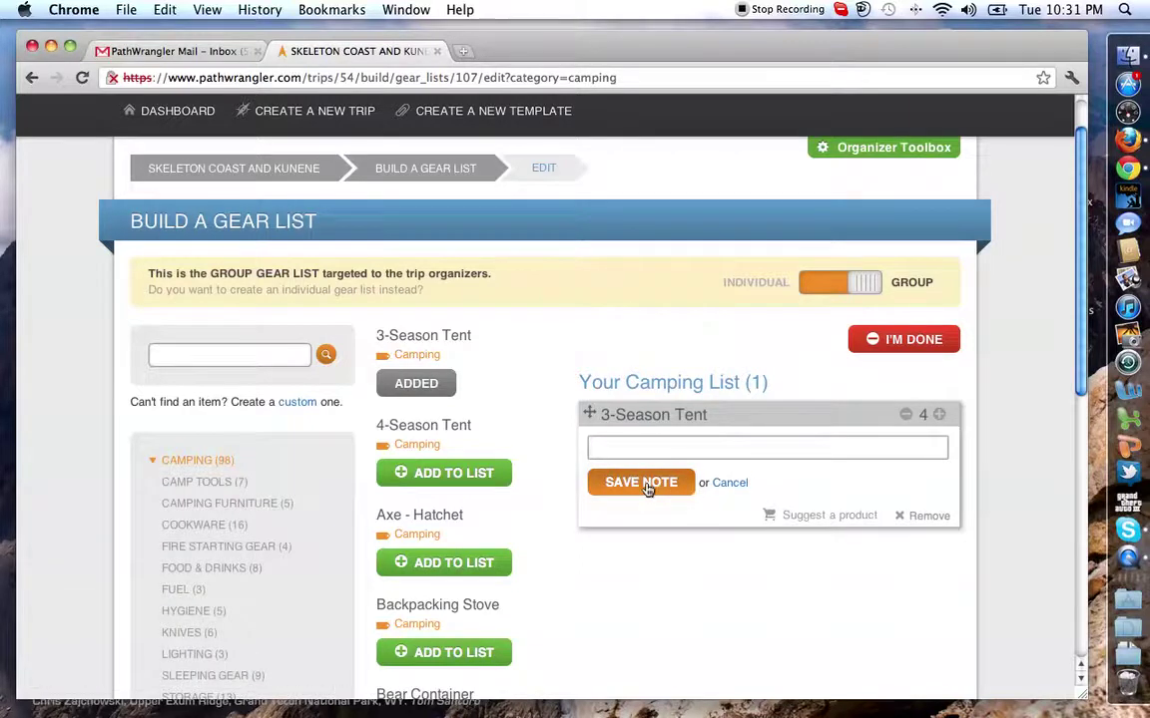
Save the note "These tents are located in our storage" on the 3-Season Tent.
{"action": "left_click", "coordinate": [698, 445]}
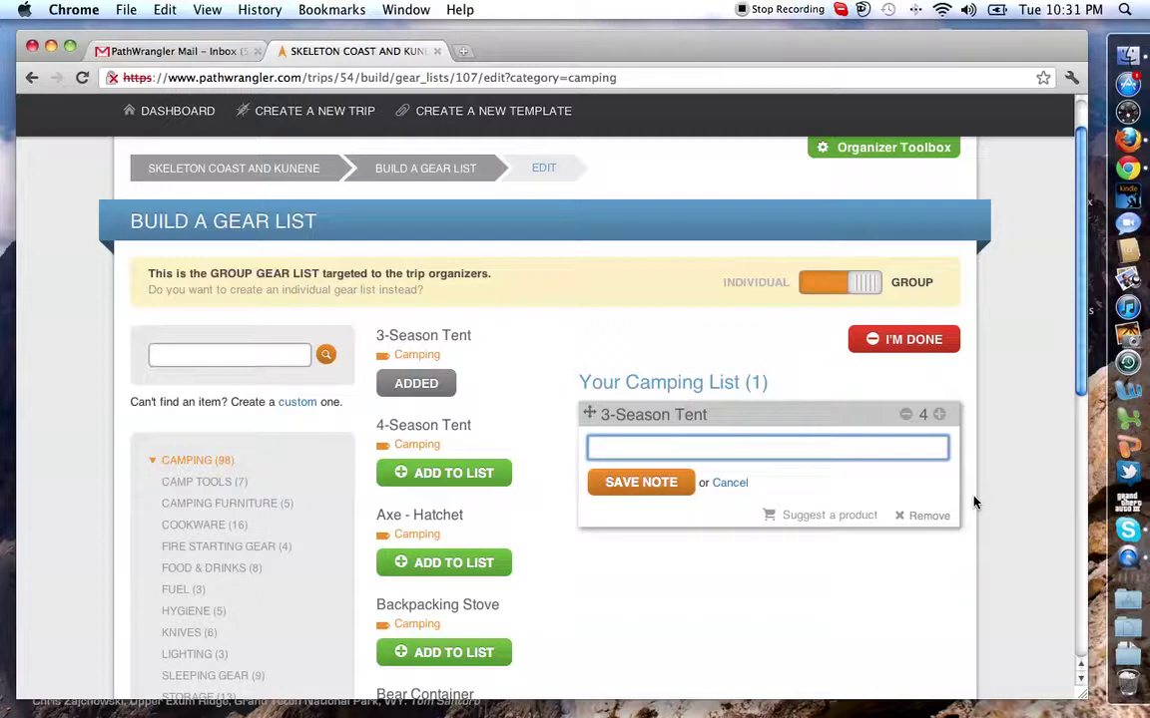
{"action": "type", "text": "These tents are locat"}
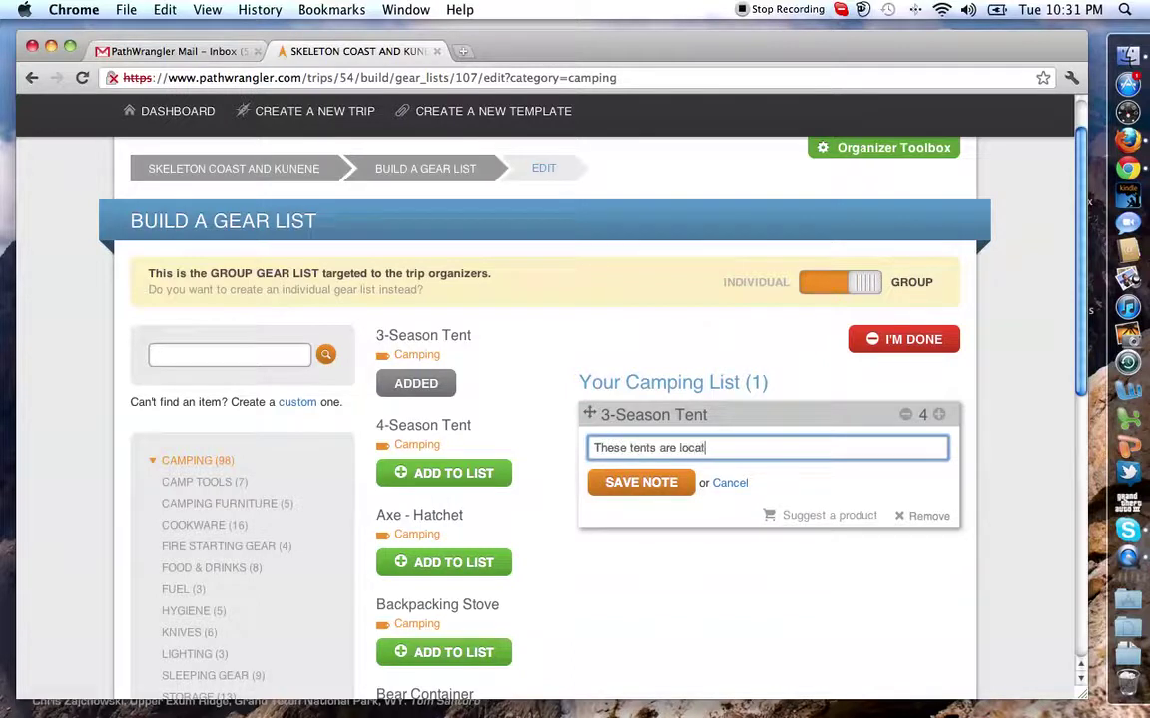
{"action": "type", "text": "ed in our storage"}
{"action": "left_click", "coordinate": [648, 482]}
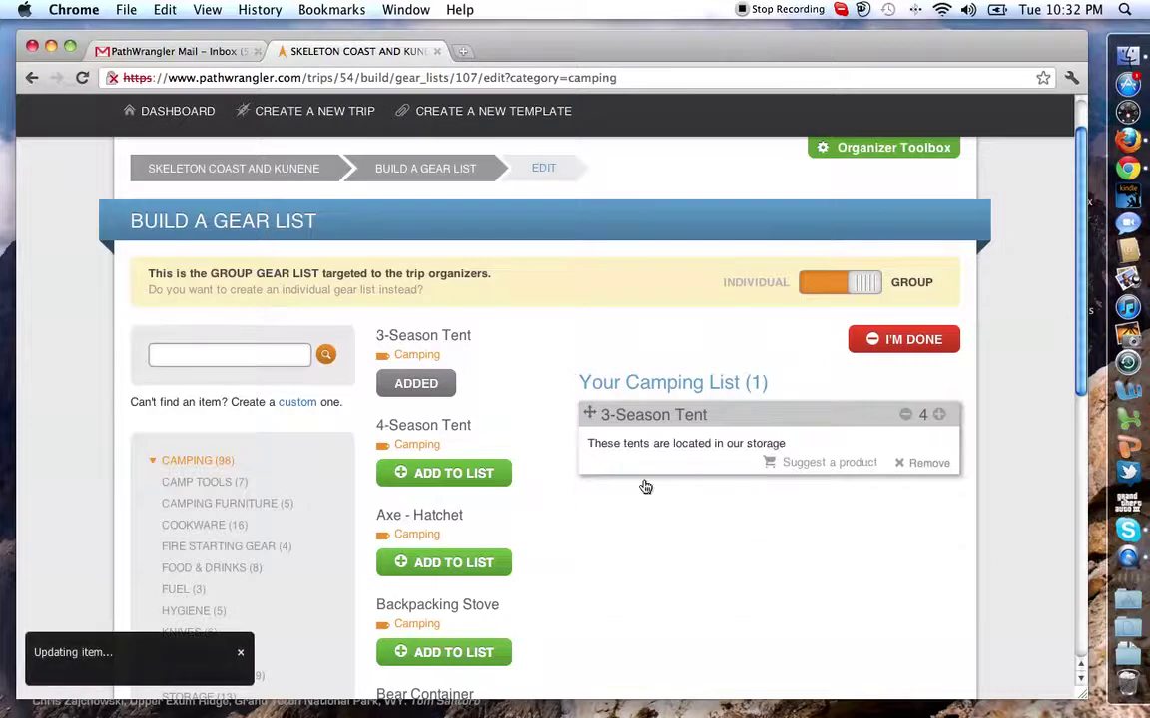
Add the Bowl to the camping list with a quantity of 12 and save its note blank.
{"action": "scroll", "coordinate": [611, 547], "scroll_direction": "down", "scroll_amount": 5}
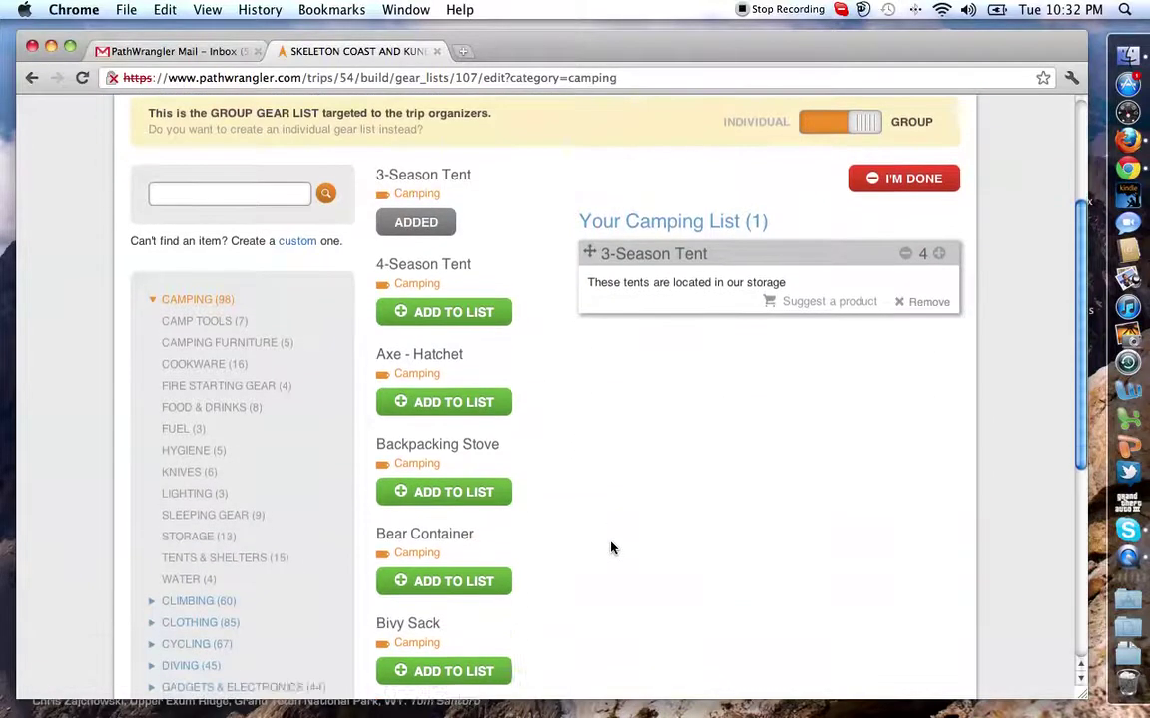
{"action": "scroll", "coordinate": [596, 547], "scroll_direction": "down", "scroll_amount": 2}
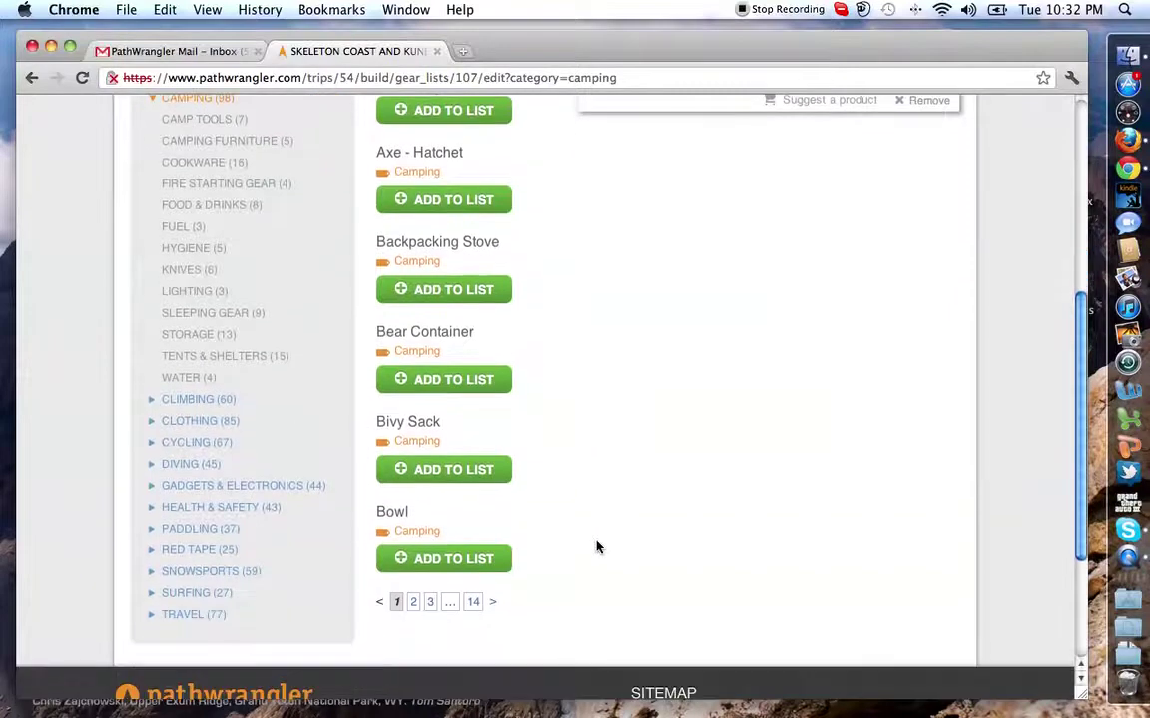
{"action": "left_click", "coordinate": [398, 561]}
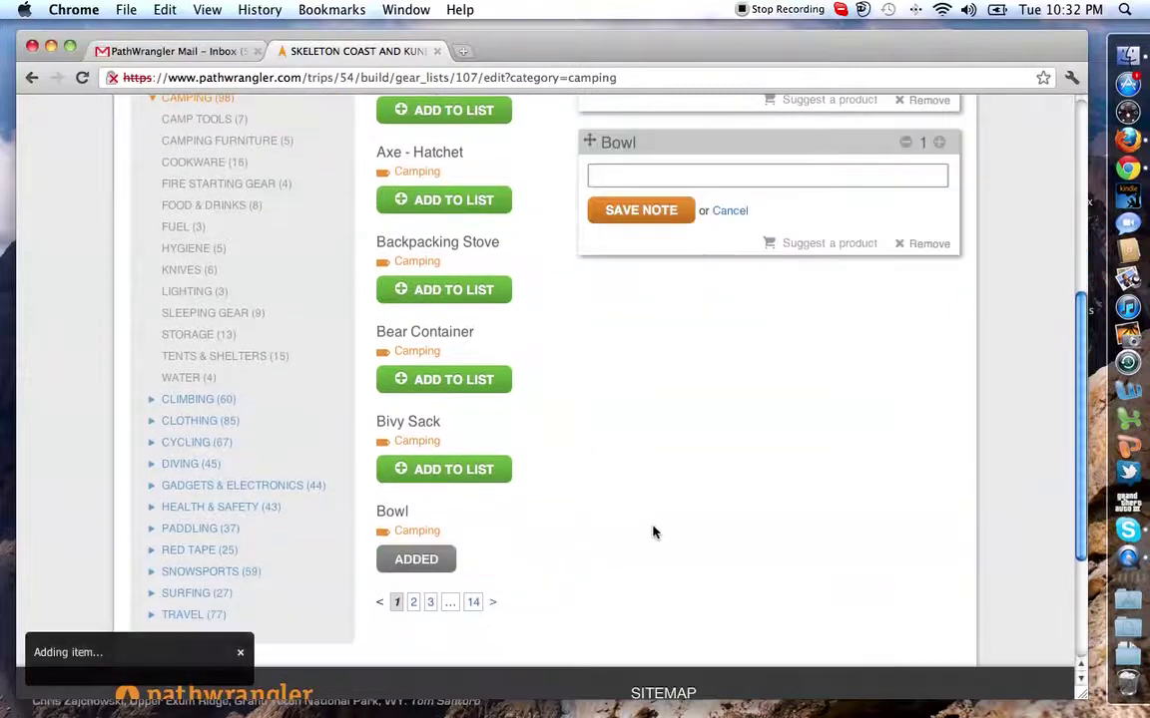
{"action": "left_click", "coordinate": [939, 143]}
{"action": "left_click", "coordinate": [939, 144]}
{"action": "left_click", "coordinate": [939, 144]}
{"action": "left_click", "coordinate": [939, 144]}
{"action": "left_click", "coordinate": [939, 144]}
{"action": "left_click", "coordinate": [939, 144]}
{"action": "left_click", "coordinate": [939, 144]}
{"action": "left_click", "coordinate": [939, 143]}
{"action": "left_click", "coordinate": [939, 144]}
{"action": "left_click", "coordinate": [939, 144]}
{"action": "left_click", "coordinate": [939, 144]}
{"action": "left_click", "coordinate": [939, 143]}
{"action": "left_click", "coordinate": [895, 143]}
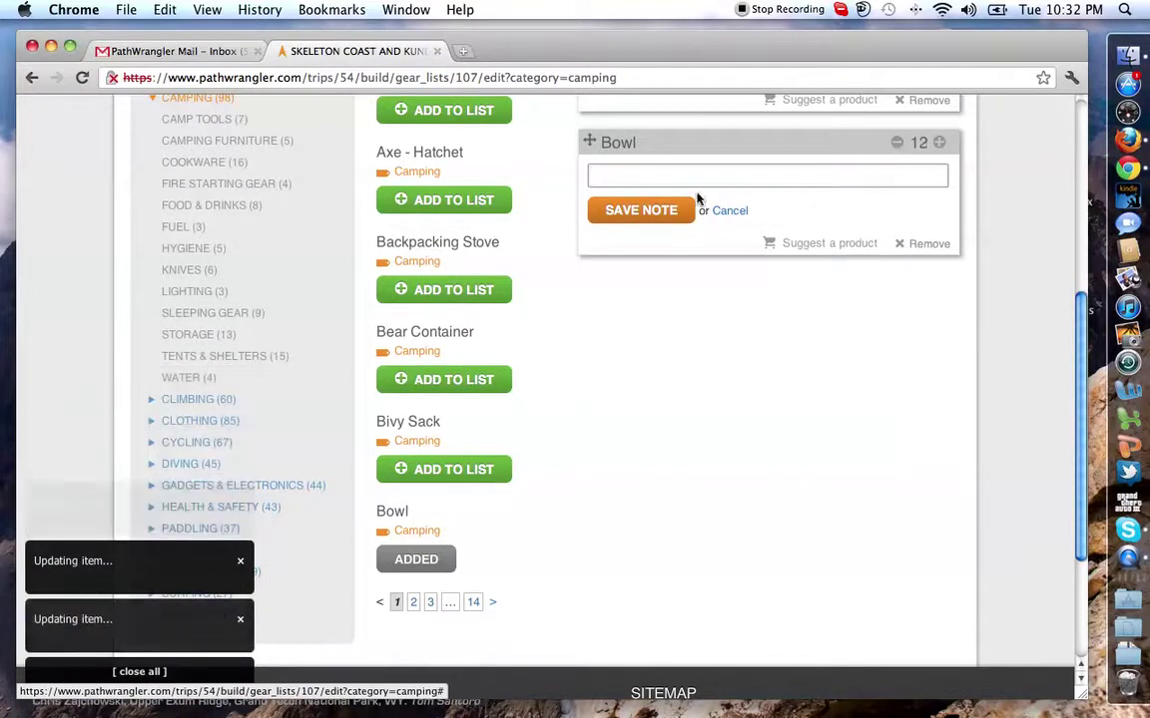
{"action": "left_click", "coordinate": [647, 216]}
Create a custom item named "Satellite Beacon", add it to the group gear list, and save its note blank.
{"action": "scroll", "coordinate": [651, 339], "scroll_direction": "up", "scroll_amount": 5}
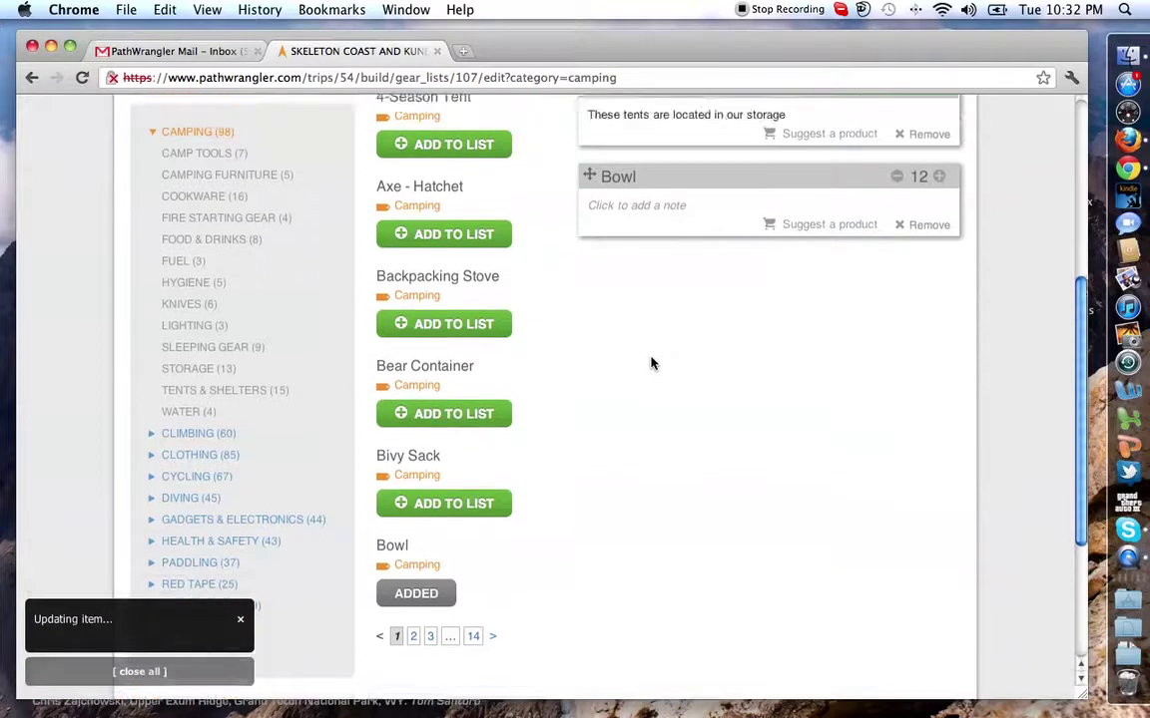
{"action": "scroll", "coordinate": [652, 393], "scroll_direction": "down", "scroll_amount": 3}
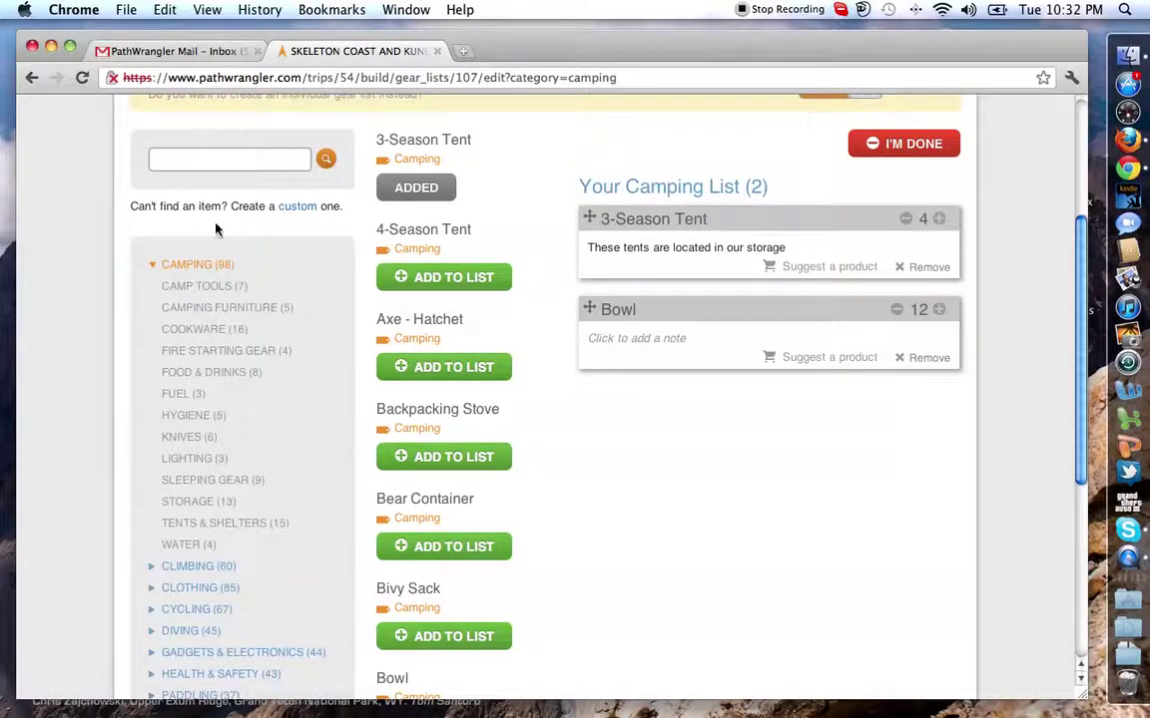
{"action": "left_click", "coordinate": [221, 160]}
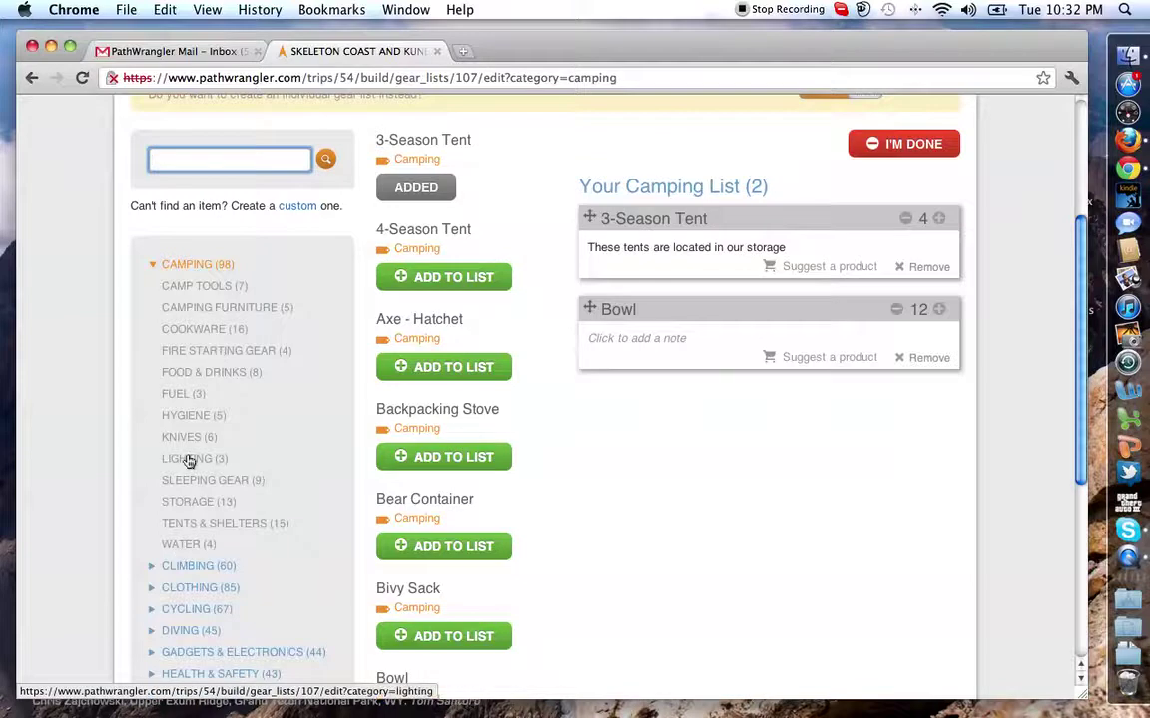
{"action": "left_click", "coordinate": [298, 209]}
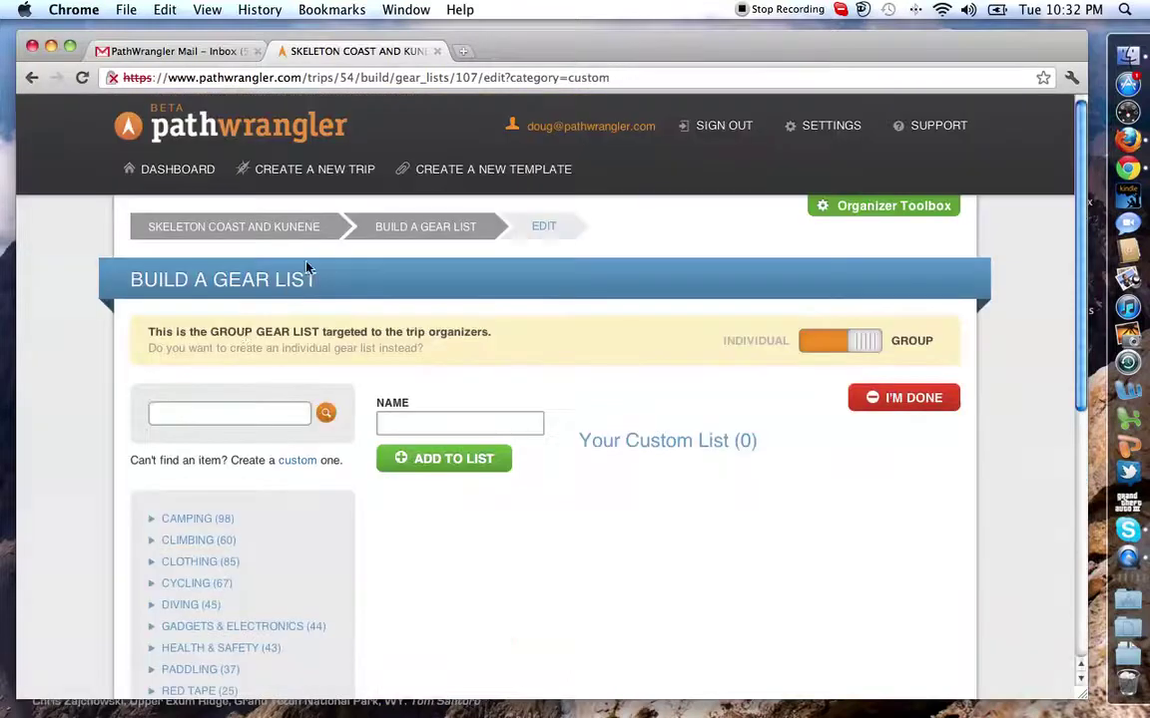
{"action": "left_click", "coordinate": [215, 415]}
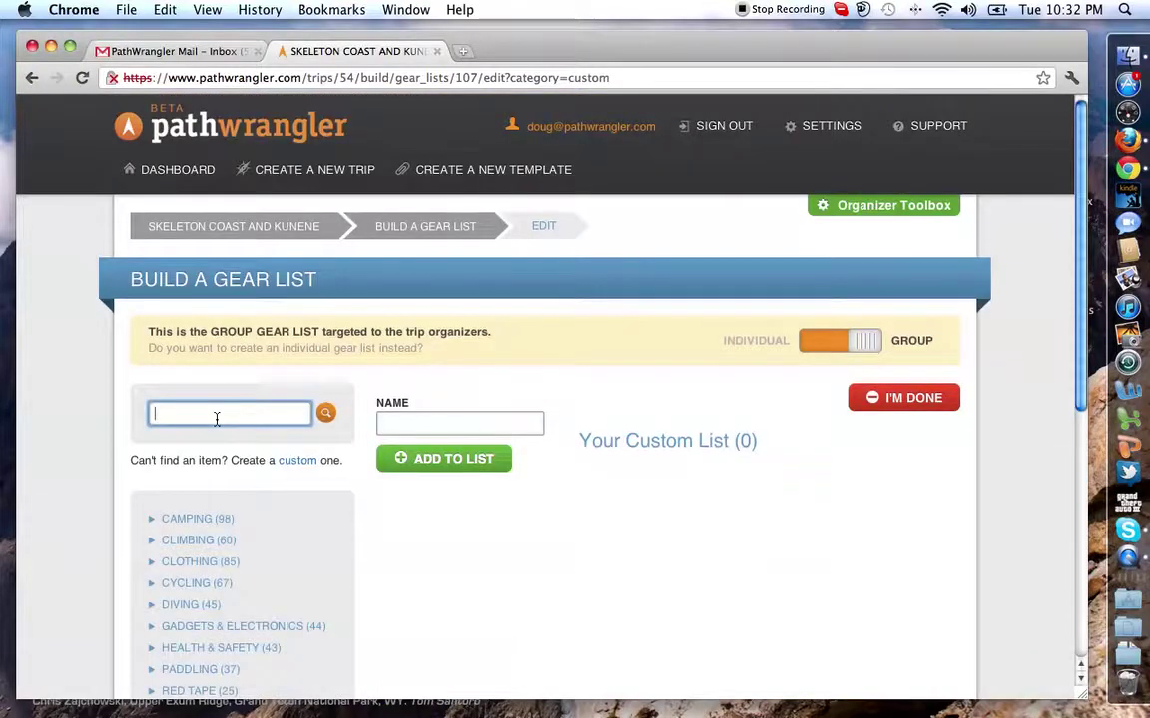
{"action": "left_click", "coordinate": [423, 422]}
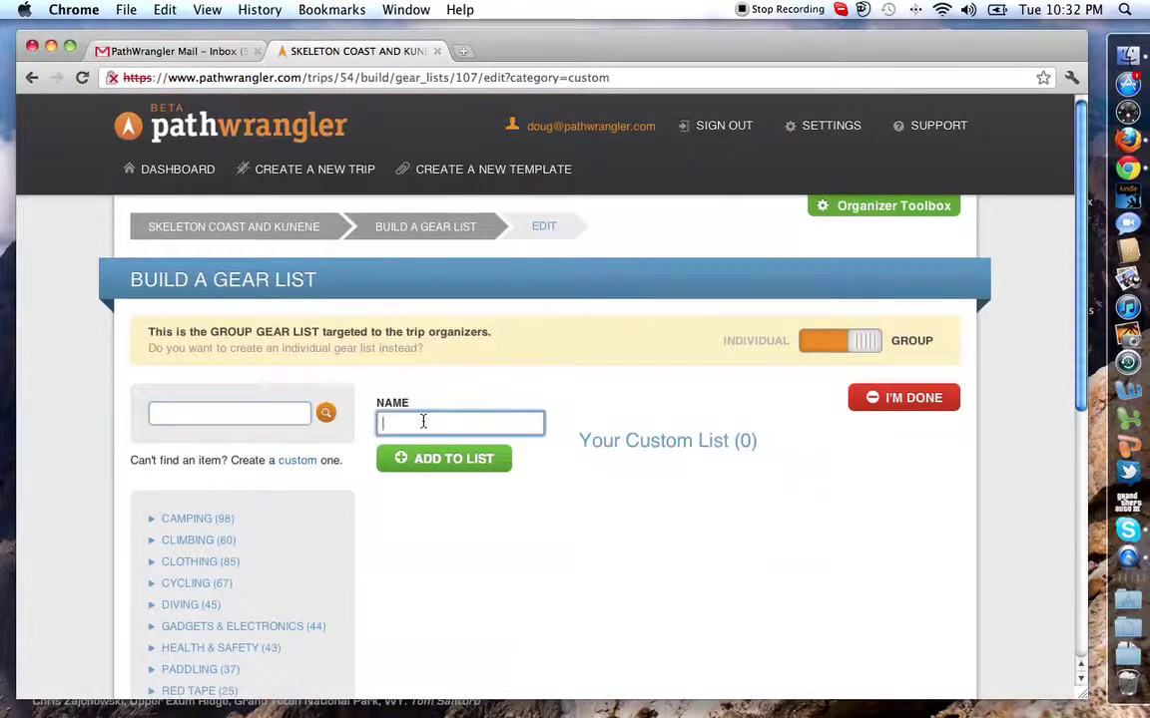
{"action": "type", "text": "Satellite Beacon"}
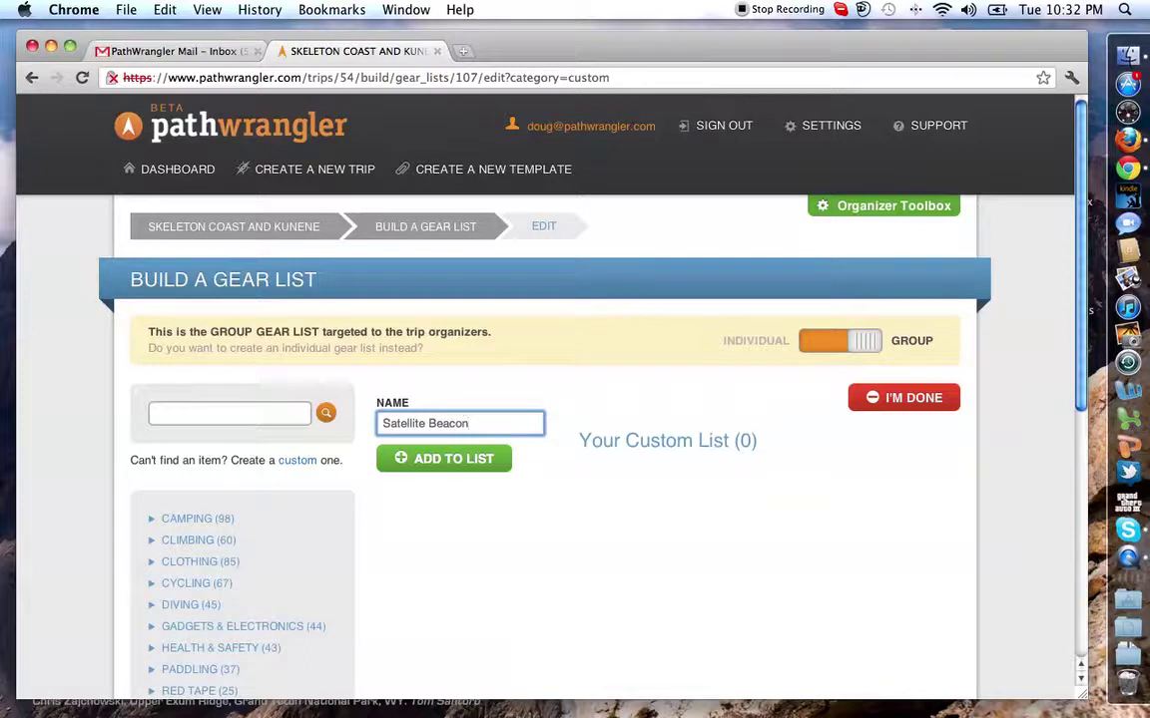
{"action": "left_click", "coordinate": [398, 461]}
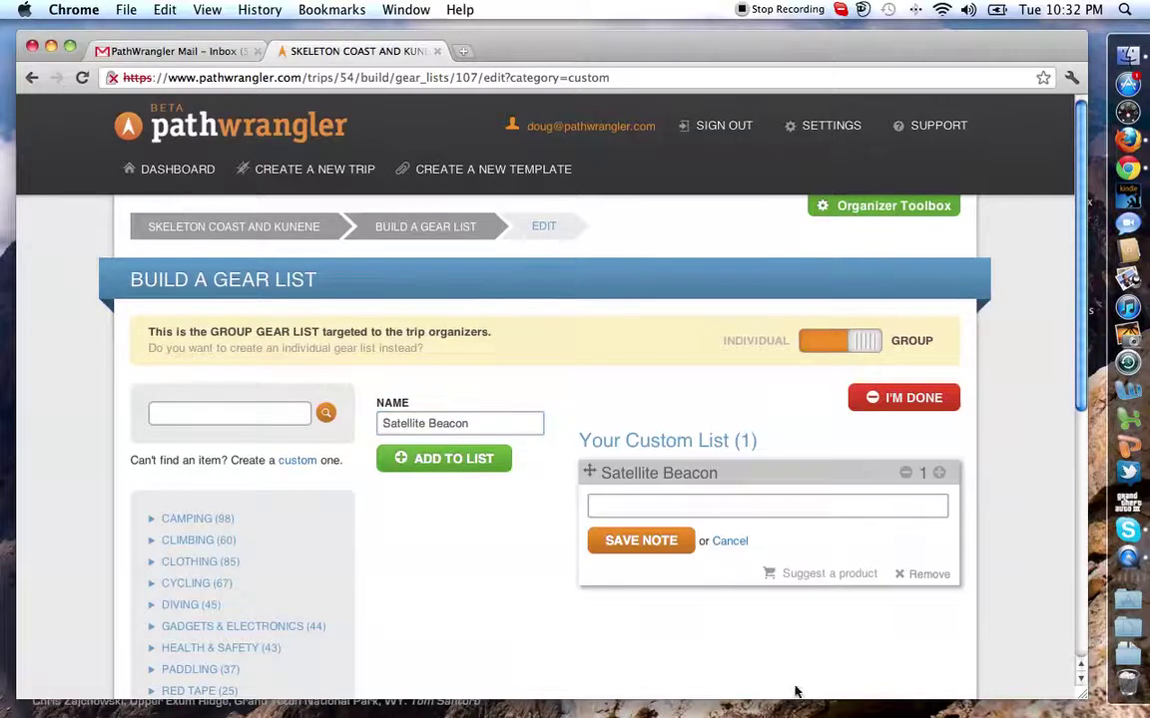
{"action": "left_click", "coordinate": [662, 546]}
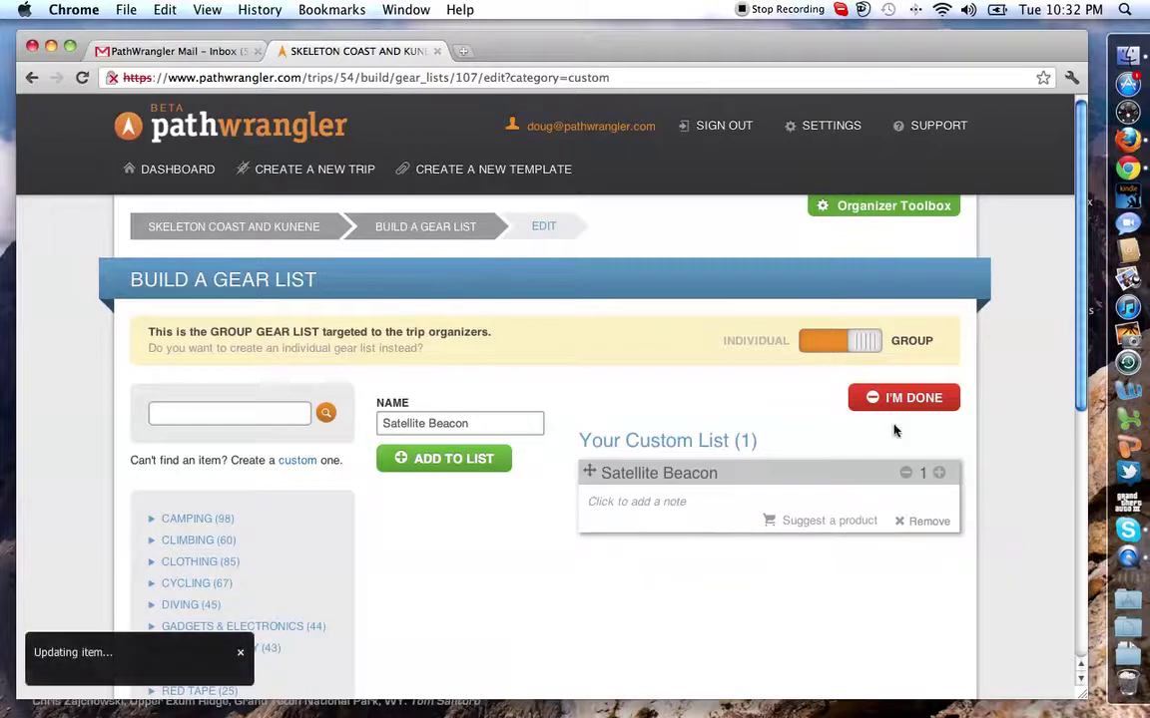
Finish editing the group gear list, review its items, and return to the SKELETON COAST AND KUNENE template page.
{"action": "left_click", "coordinate": [918, 397]}
{"action": "scroll", "coordinate": [715, 505], "scroll_direction": "down", "scroll_amount": 3}
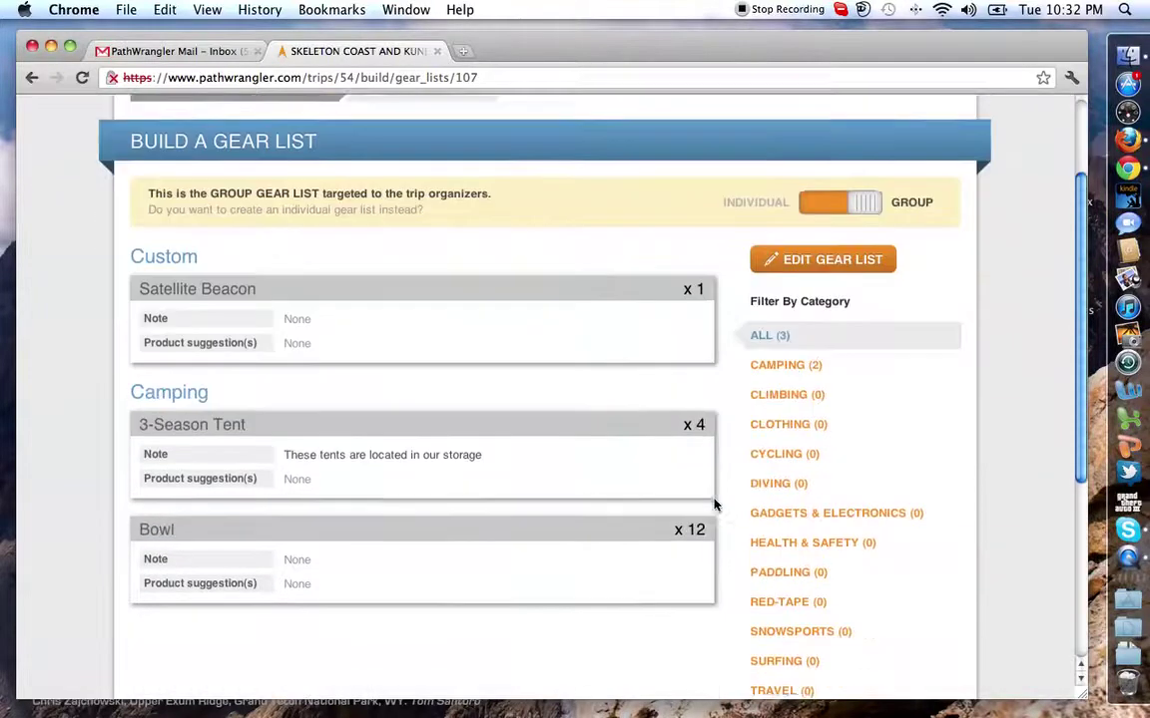
{"action": "scroll", "coordinate": [714, 505], "scroll_direction": "up", "scroll_amount": 1}
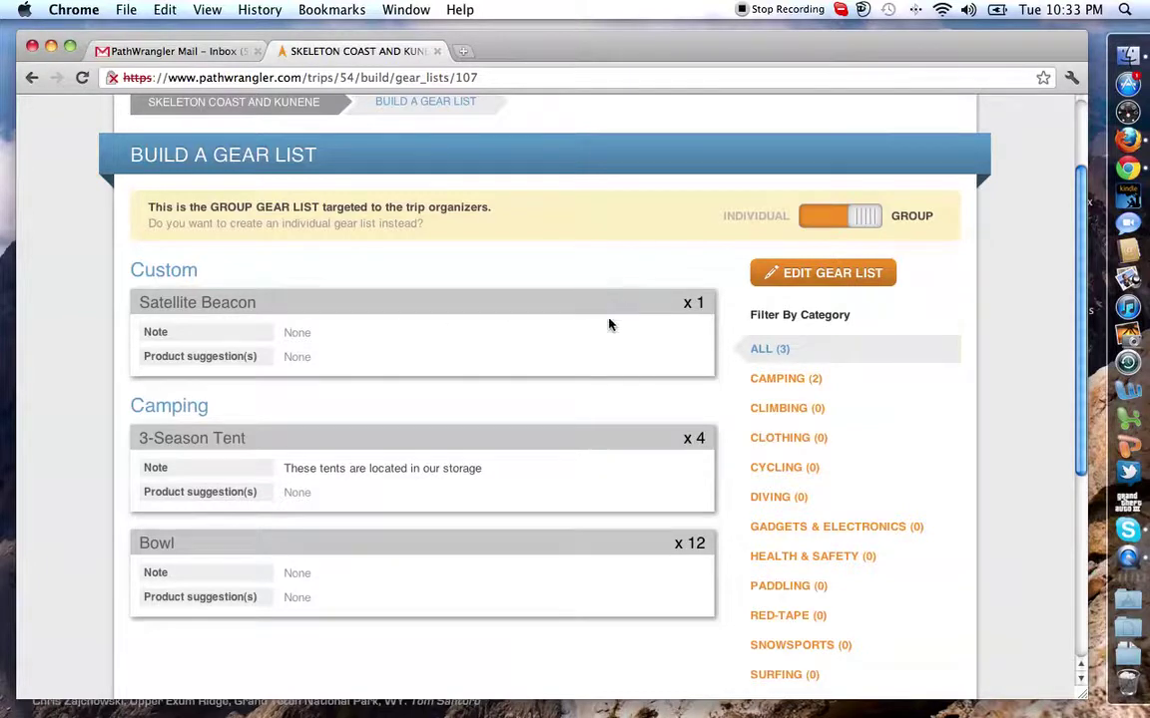
{"action": "scroll", "coordinate": [608, 323], "scroll_direction": "up", "scroll_amount": 3}
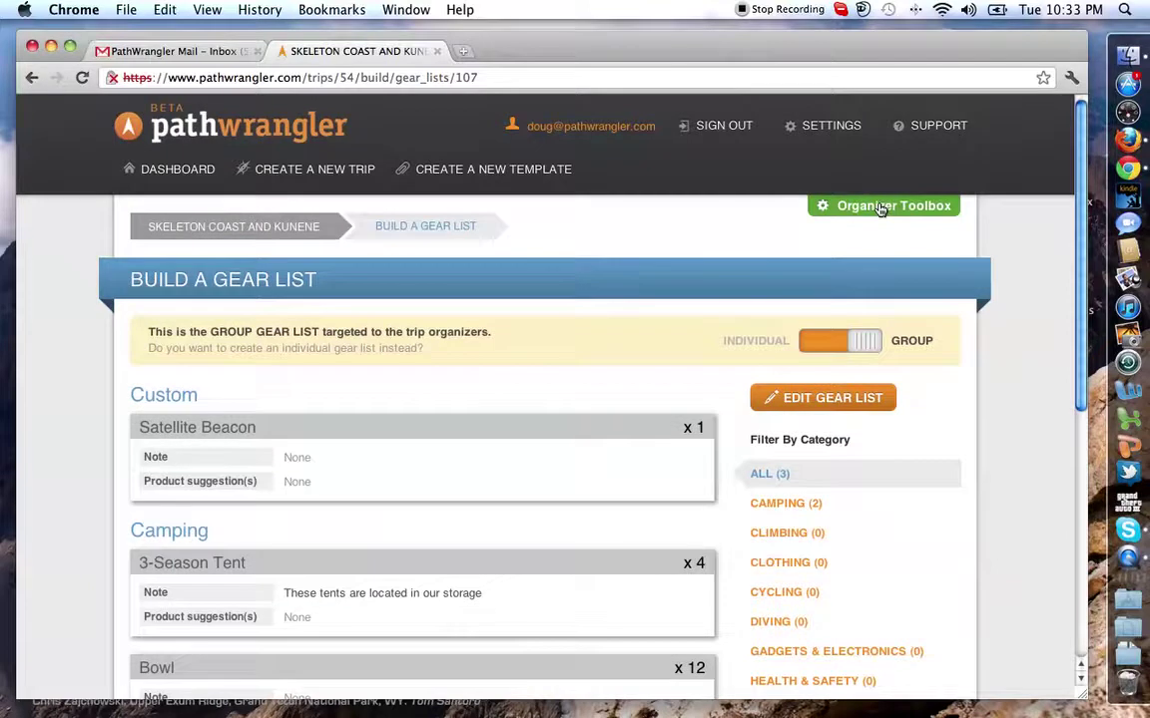
{"action": "left_click", "coordinate": [251, 228]}
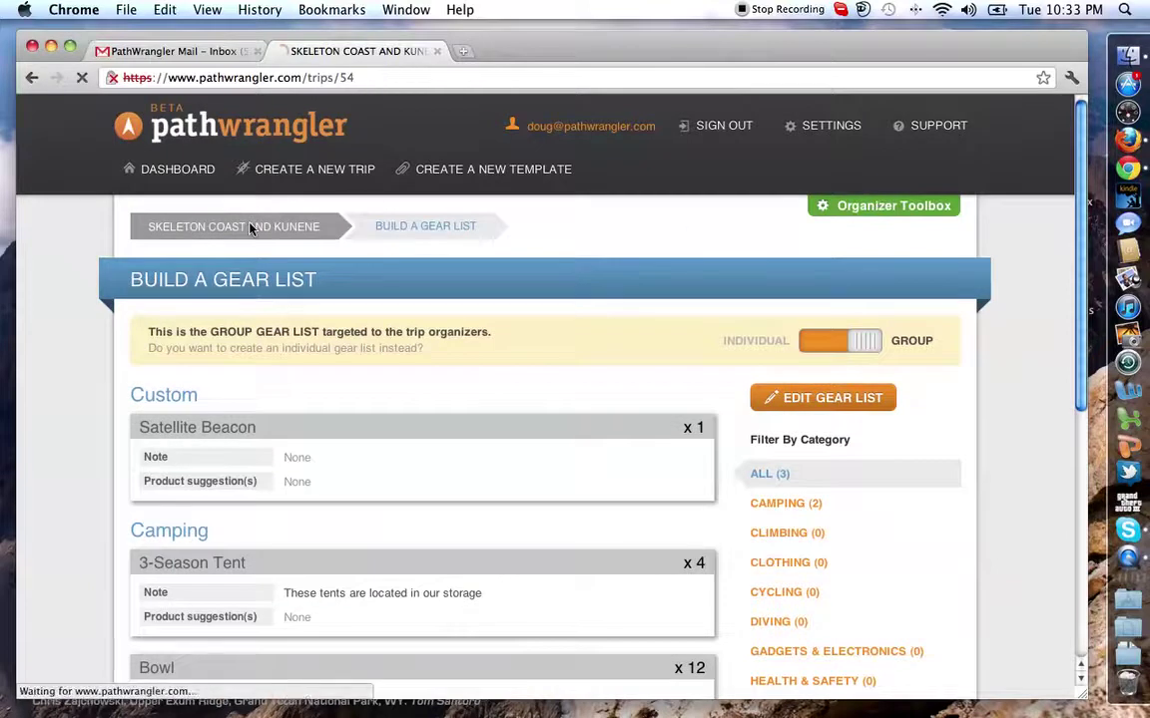